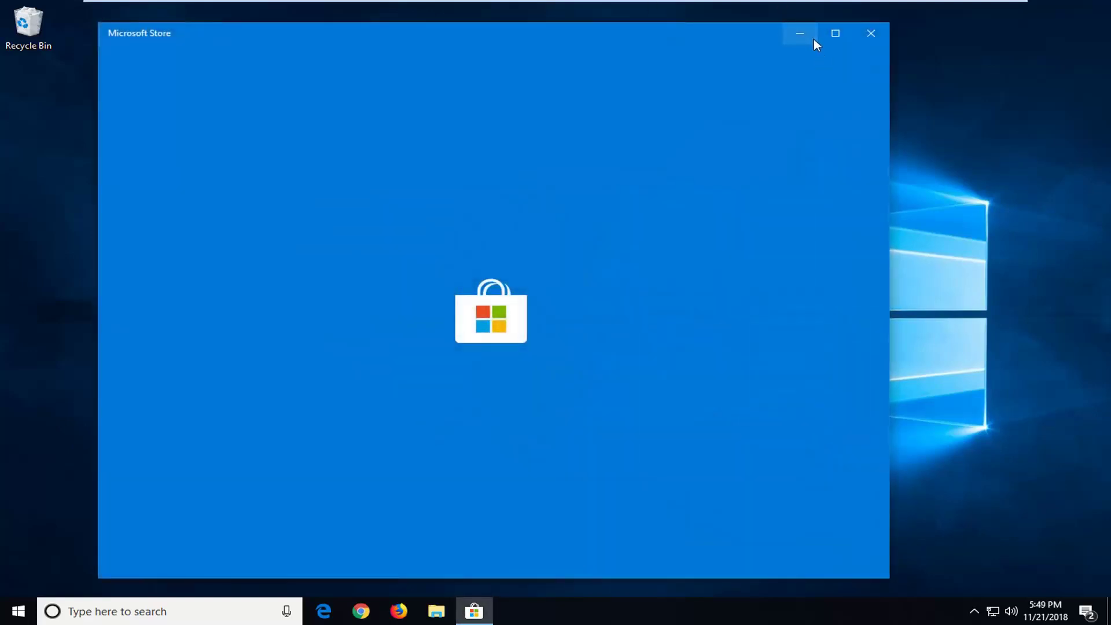
# Step: Minimize Microsoft Store and launch Task Manager from the taskbar shortcut menu
pyautogui.click(813, 39)
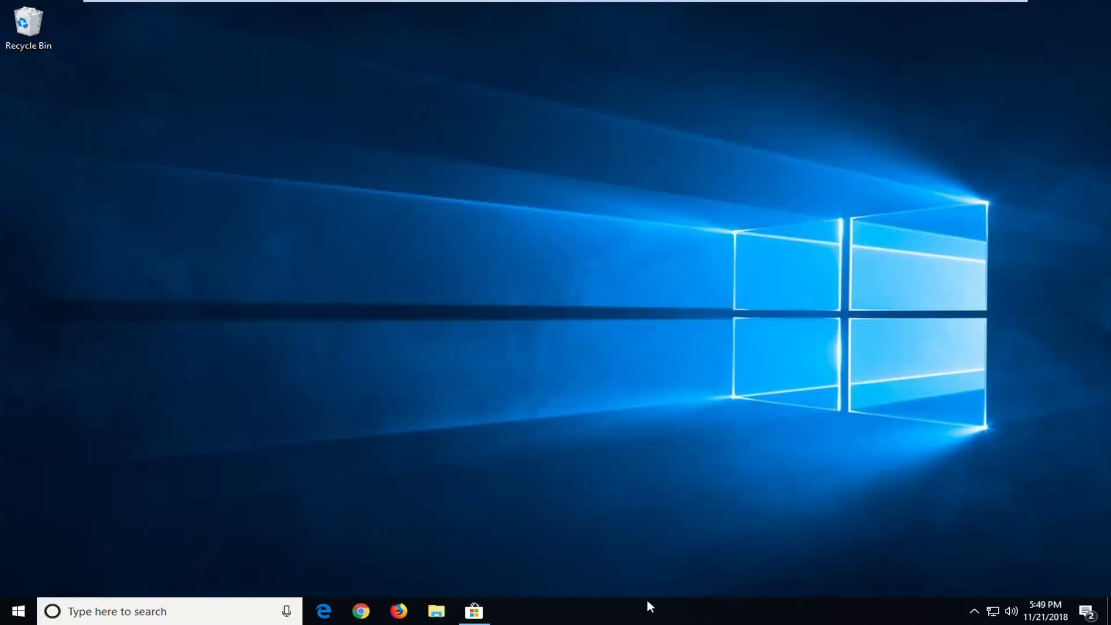
pyautogui.rightClick(682, 606)
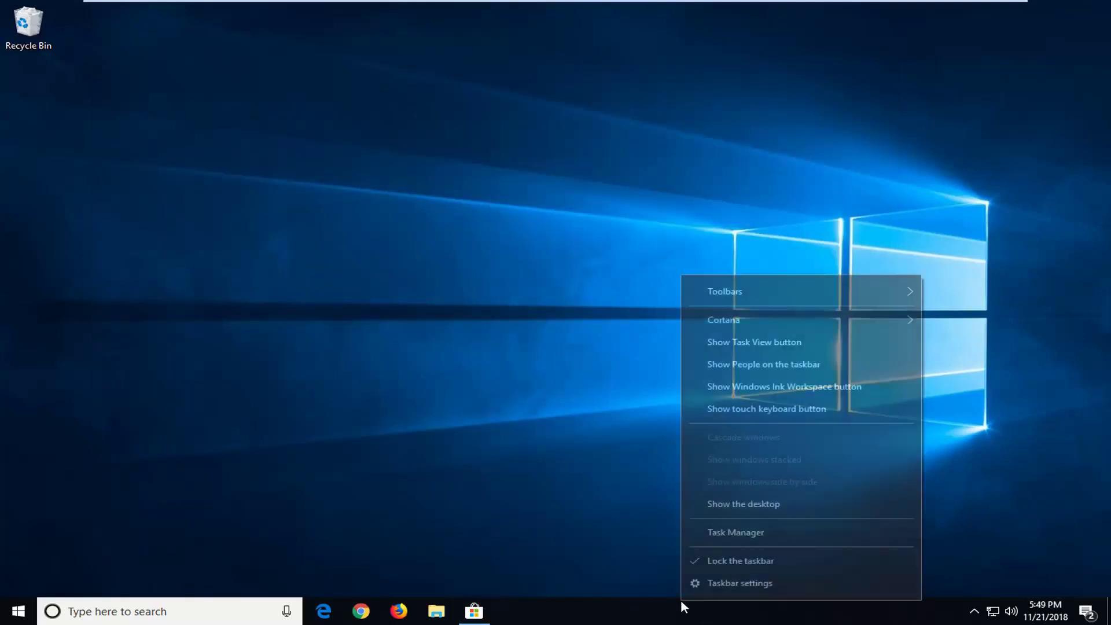
pyautogui.click(722, 533)
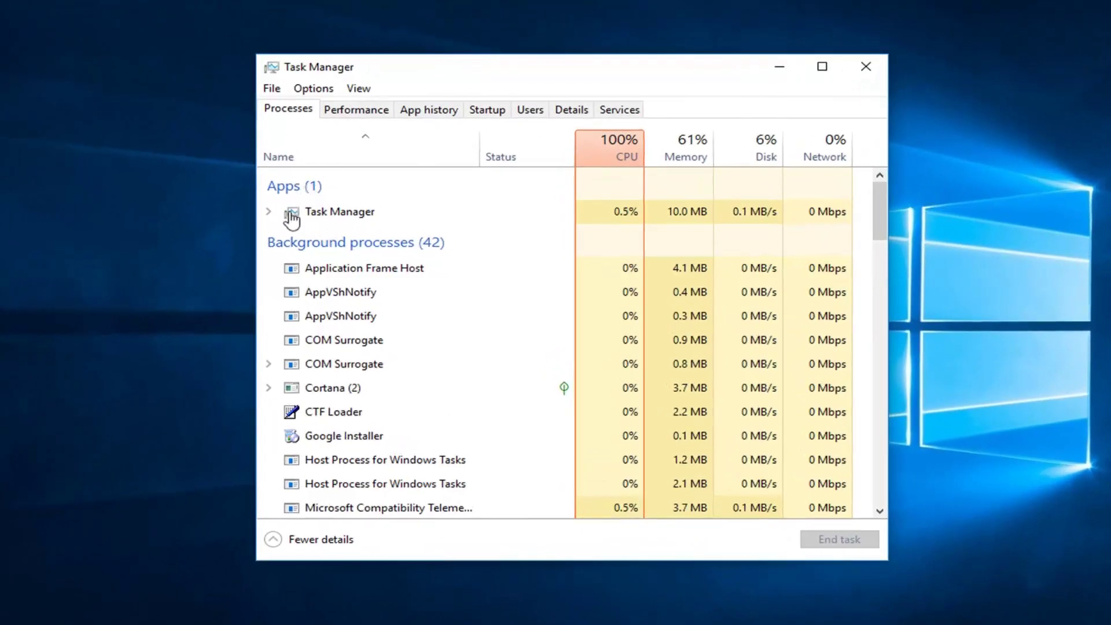
# Step: Inspect the Task Manager process entry, then look down the Processes list for Microsoft Store
pyautogui.click(269, 213)
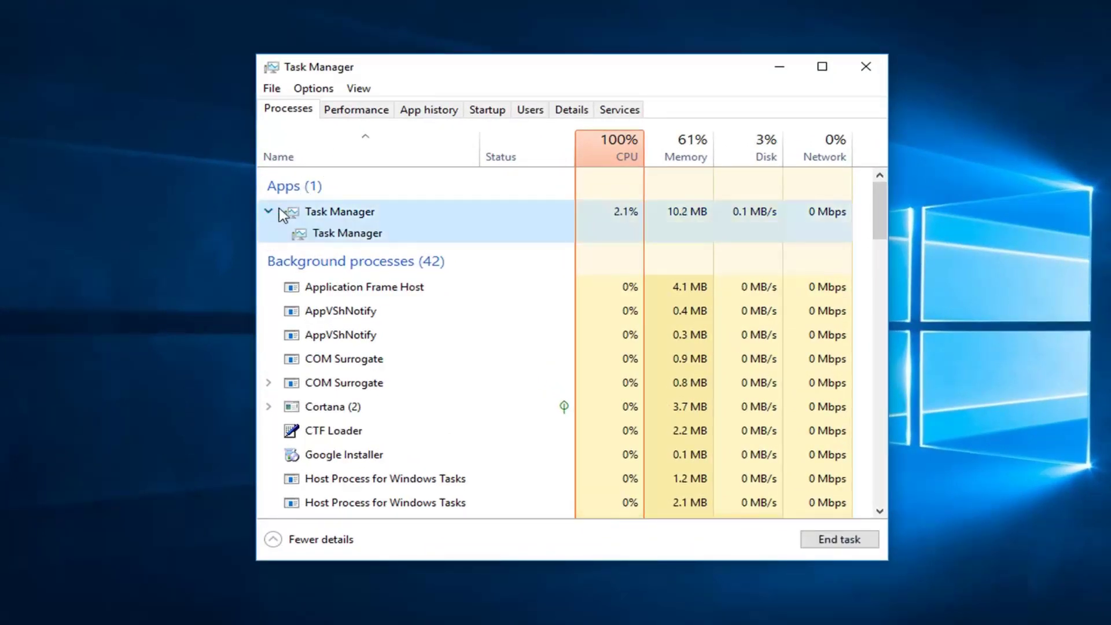
pyautogui.click(270, 212)
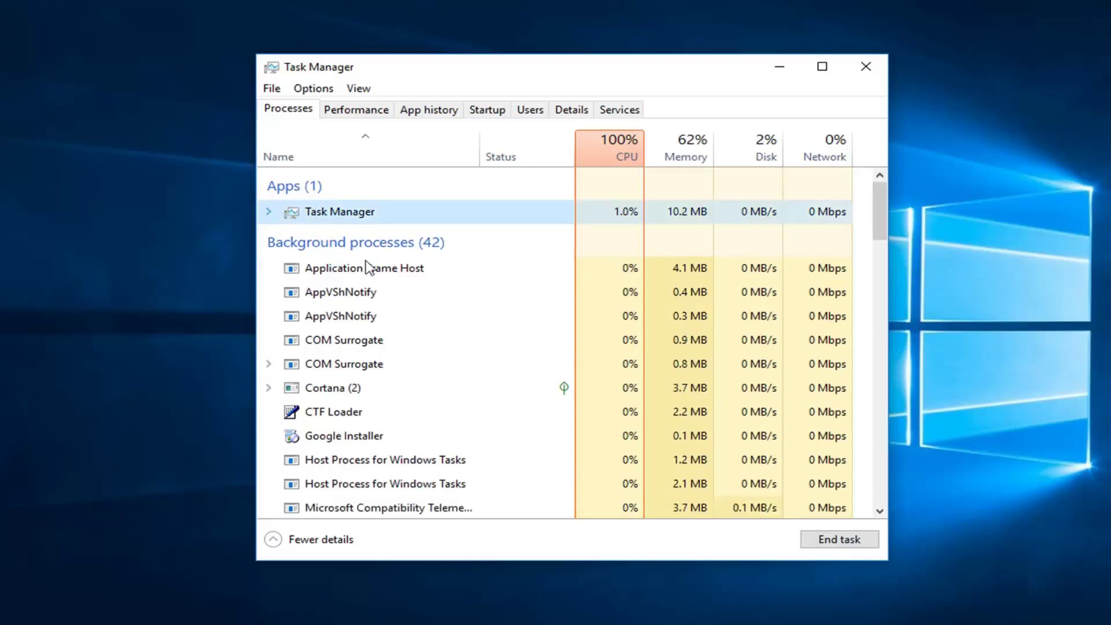
pyautogui.rightClick(336, 214)
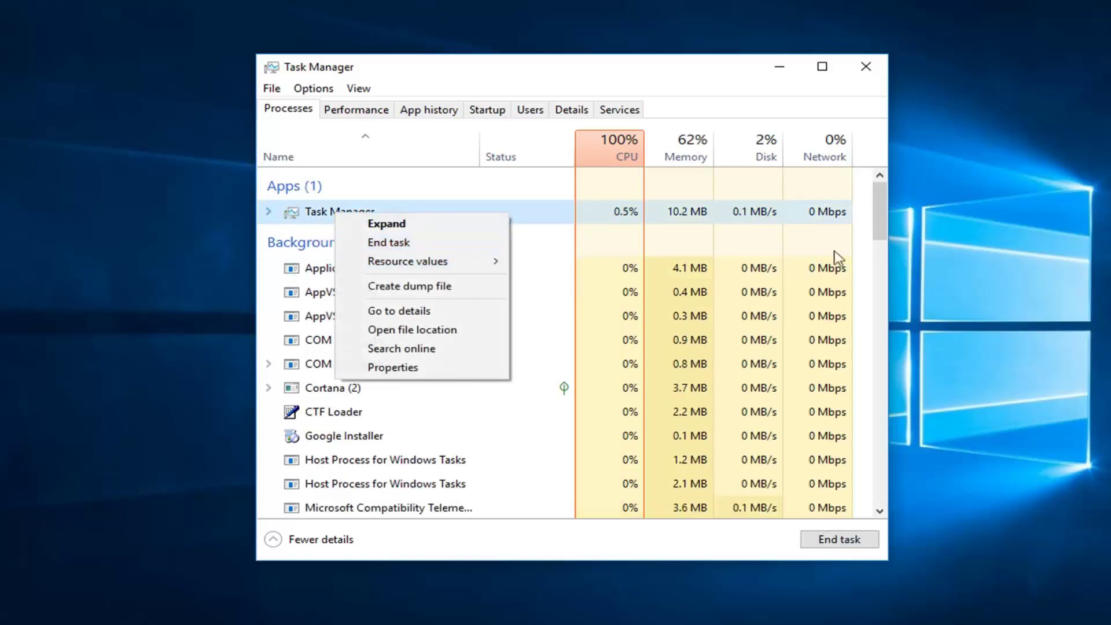
pyautogui.click(310, 300)
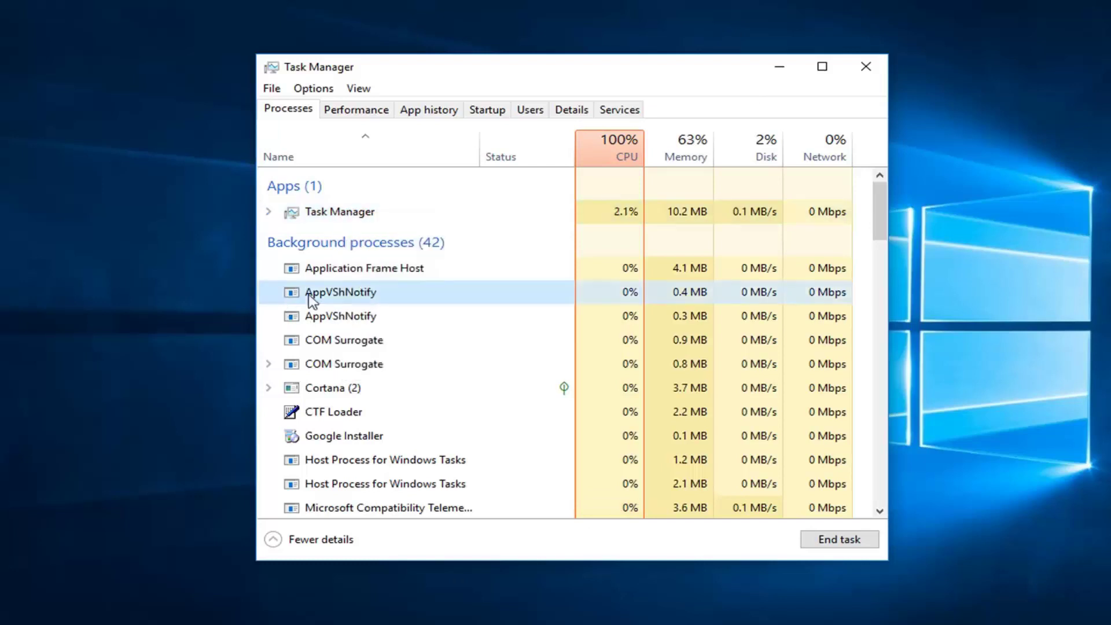
pyautogui.scroll(-2, 307, 302)
pyautogui.scroll(-2, 312, 300)
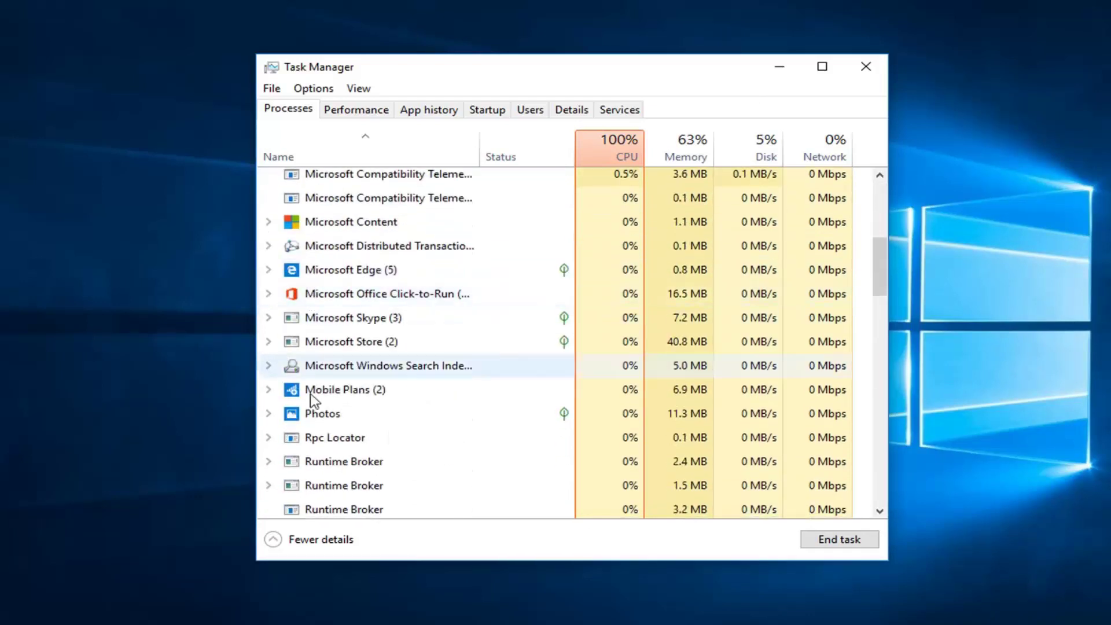
pyautogui.scroll(-2, 315, 405)
pyautogui.scroll(-3, 359, 417)
pyautogui.scroll(-3, 360, 394)
pyautogui.scroll(-3, 360, 384)
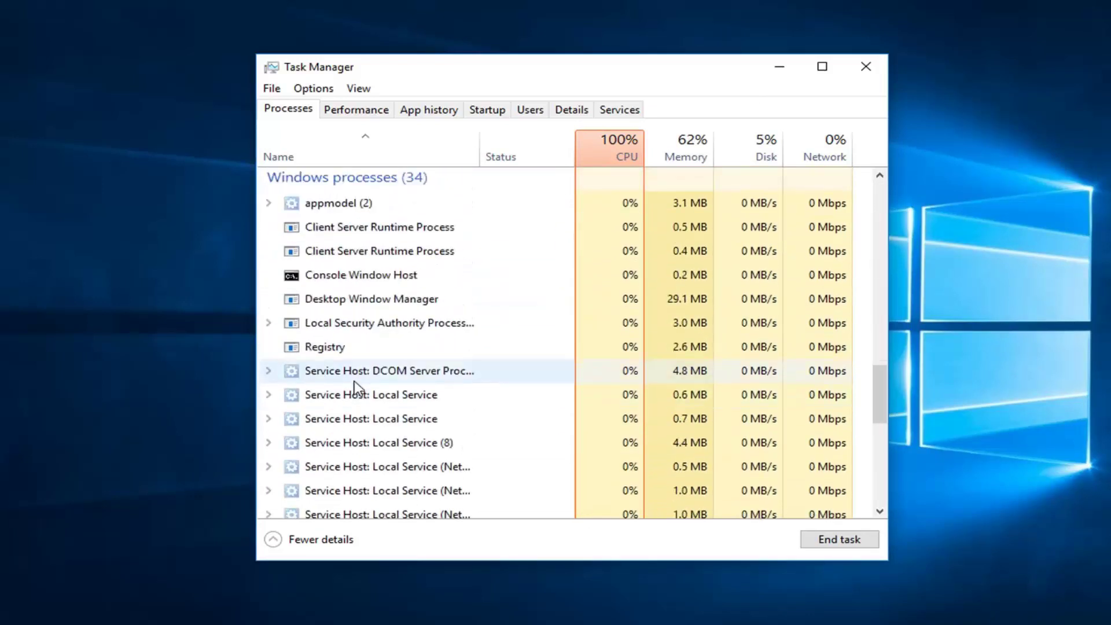
pyautogui.scroll(-3, 355, 389)
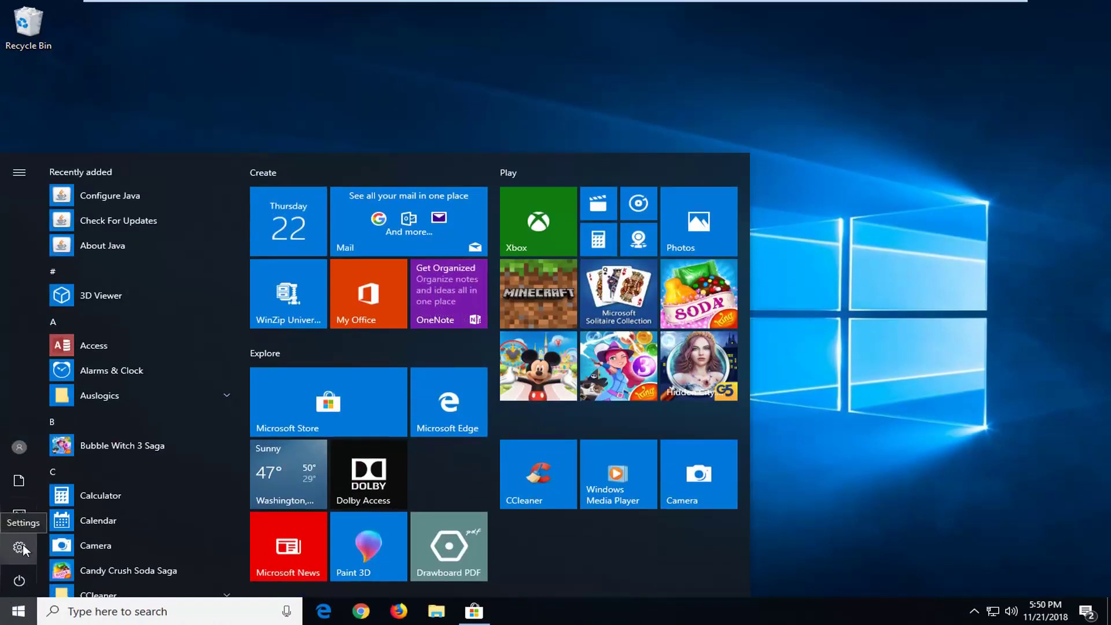
# Step: Open Windows Settings from Start and bring the Update & Security category into view
pyautogui.click(19, 548)
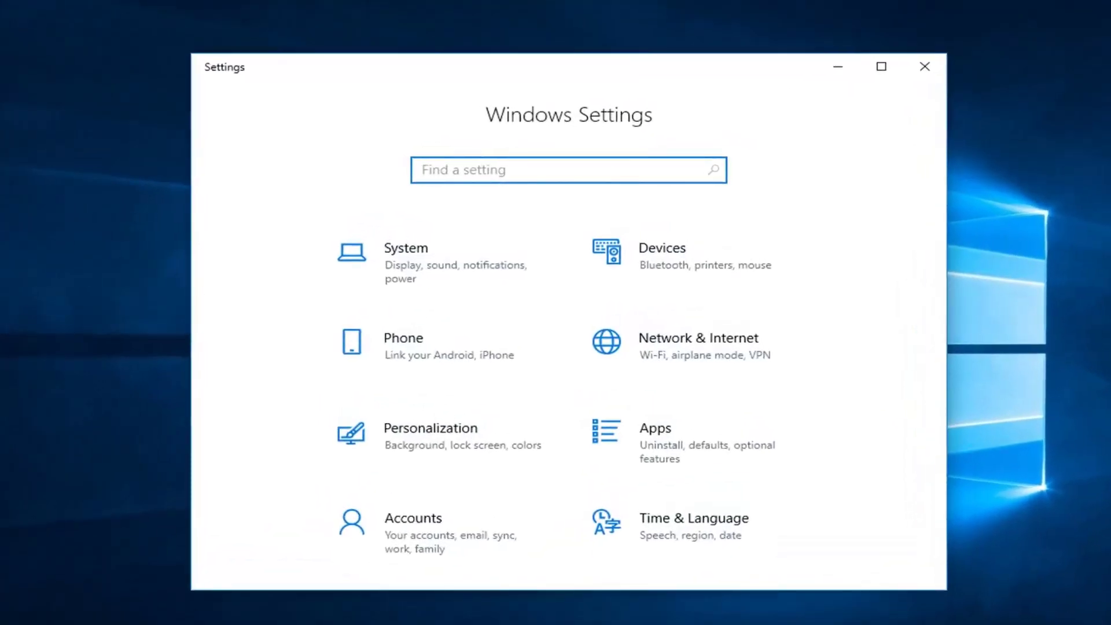
pyautogui.scroll(-2, 818, 353)
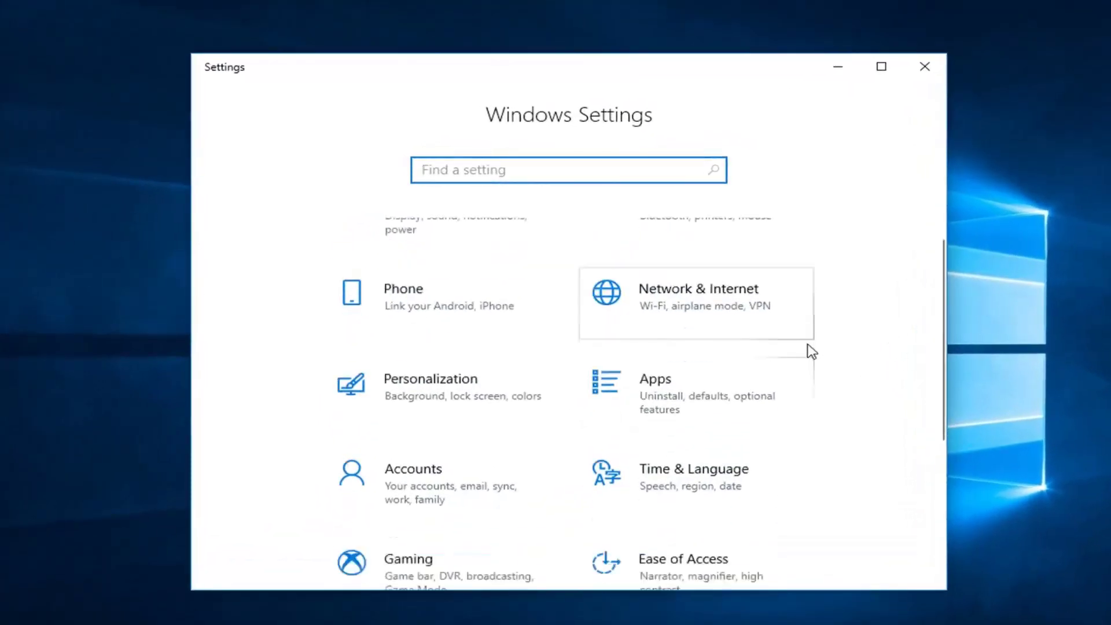
pyautogui.scroll(-2, 710, 466)
pyautogui.scroll(-2, 454, 501)
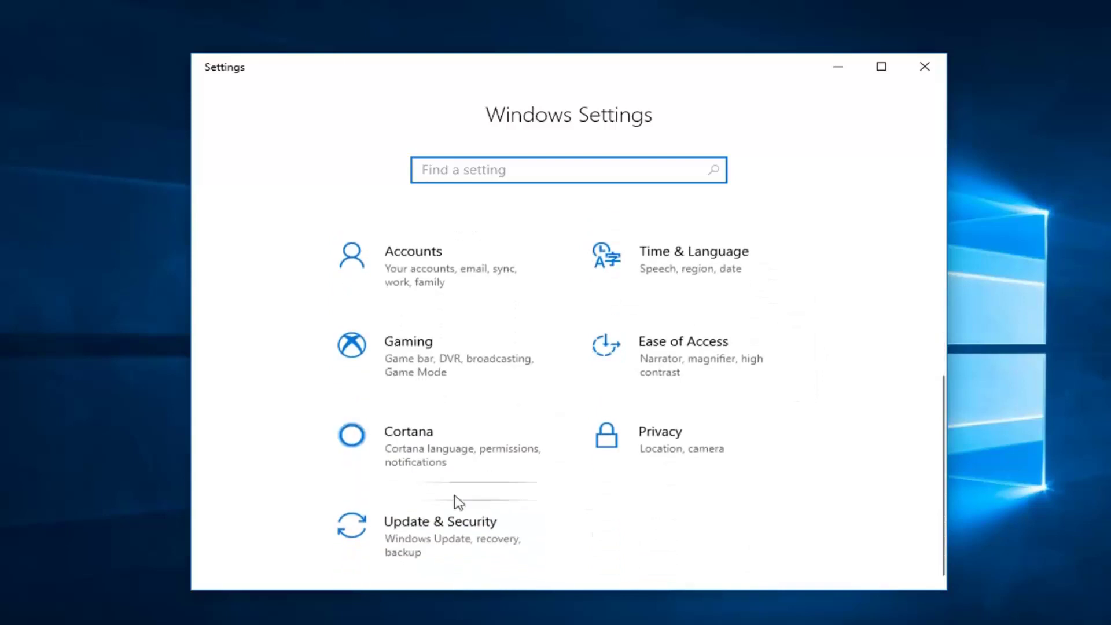
# Step: Run the Windows Store Apps troubleshooter from Update & Security > Troubleshoot
pyautogui.click(485, 522)
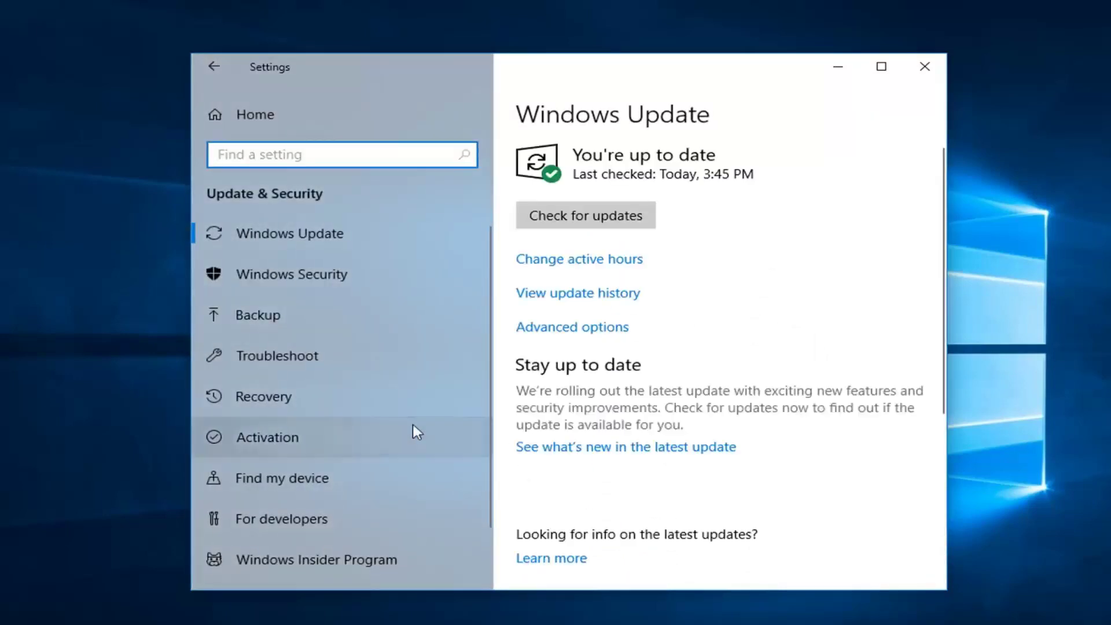
pyautogui.click(267, 357)
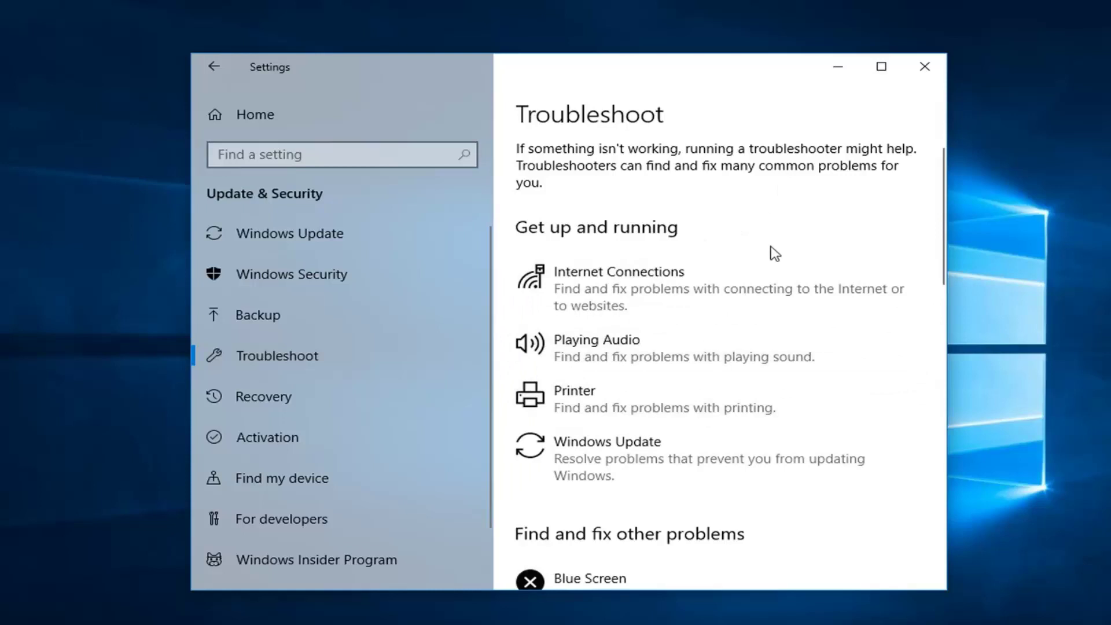
pyautogui.scroll(-3, 775, 278)
pyautogui.scroll(-1, 771, 288)
pyautogui.scroll(-3, 758, 280)
pyautogui.scroll(-2, 677, 278)
pyautogui.scroll(-5, 672, 292)
pyautogui.scroll(-5, 669, 294)
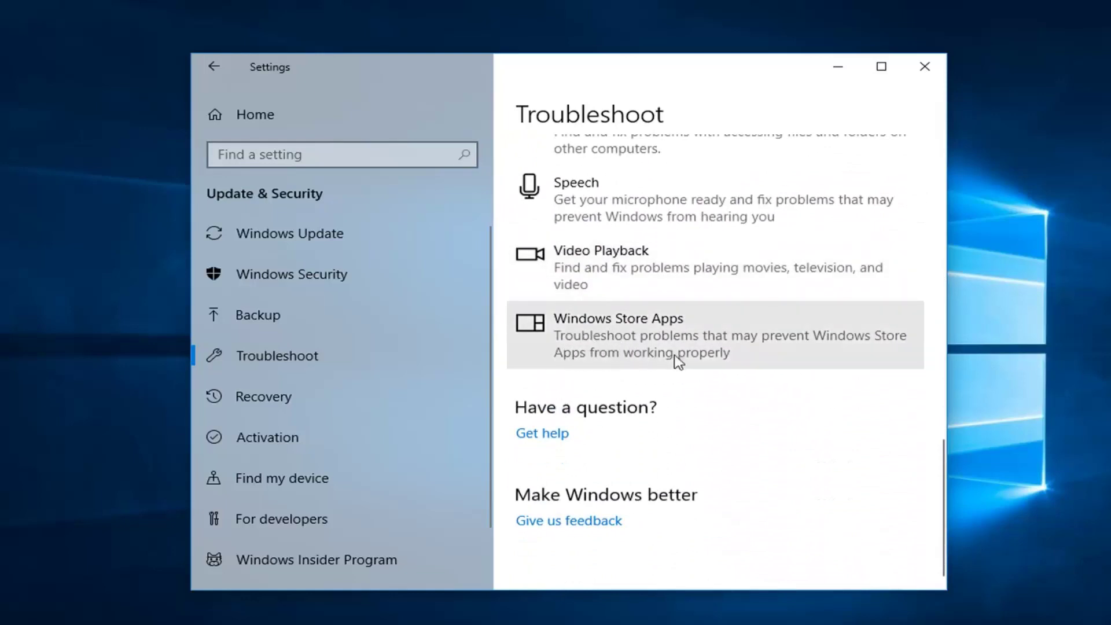
pyautogui.click(622, 342)
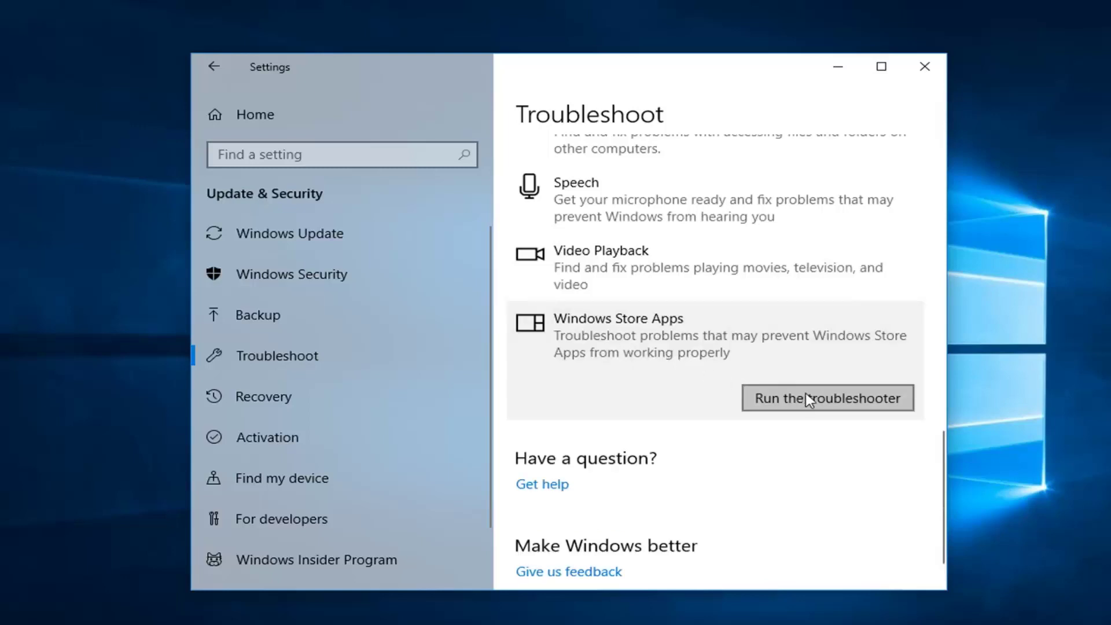
pyautogui.click(807, 395)
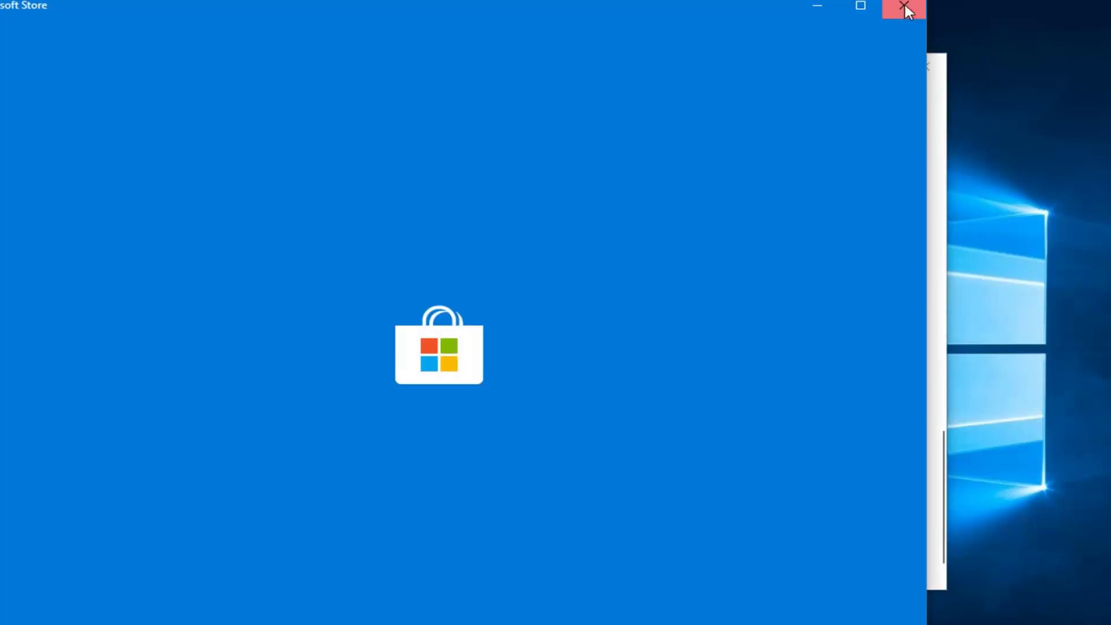
# Step: Close the Microsoft Store window while the Windows Store Apps troubleshooter runs
pyautogui.click(905, 8)
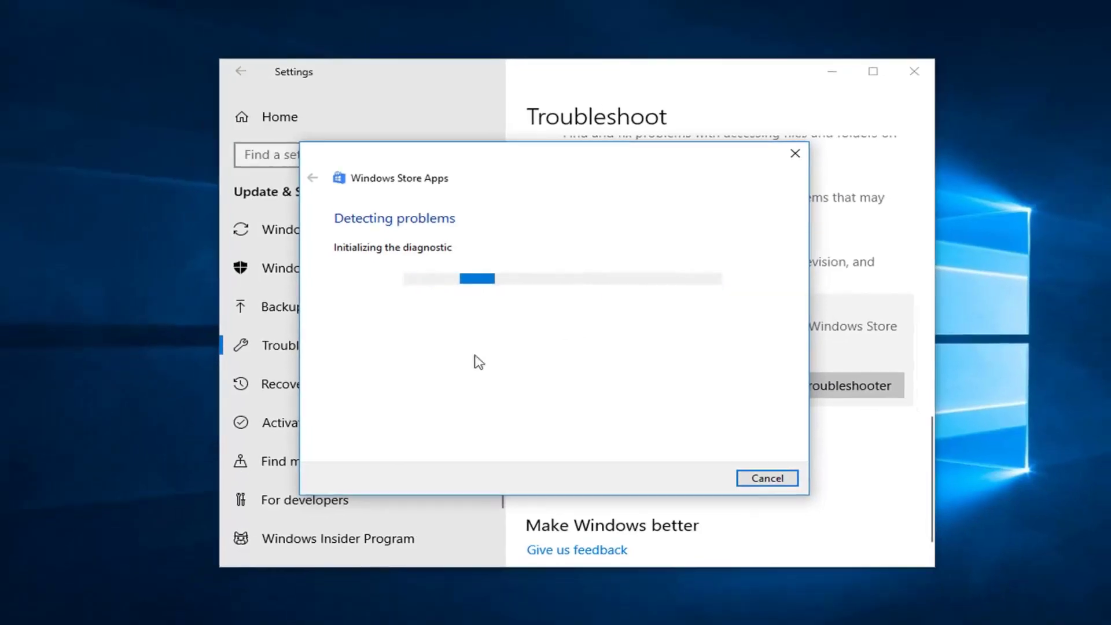
# Step: Close the troubleshooter and Settings, then open Internet Properties through a Start search for 'internet properties'
pyautogui.click(765, 459)
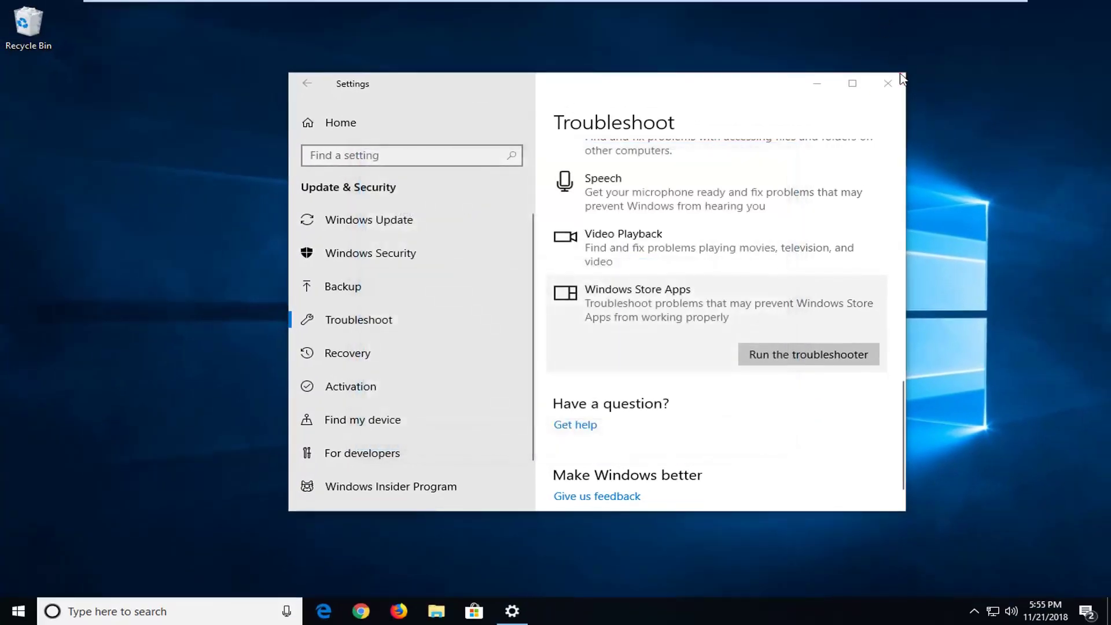
pyautogui.click(884, 86)
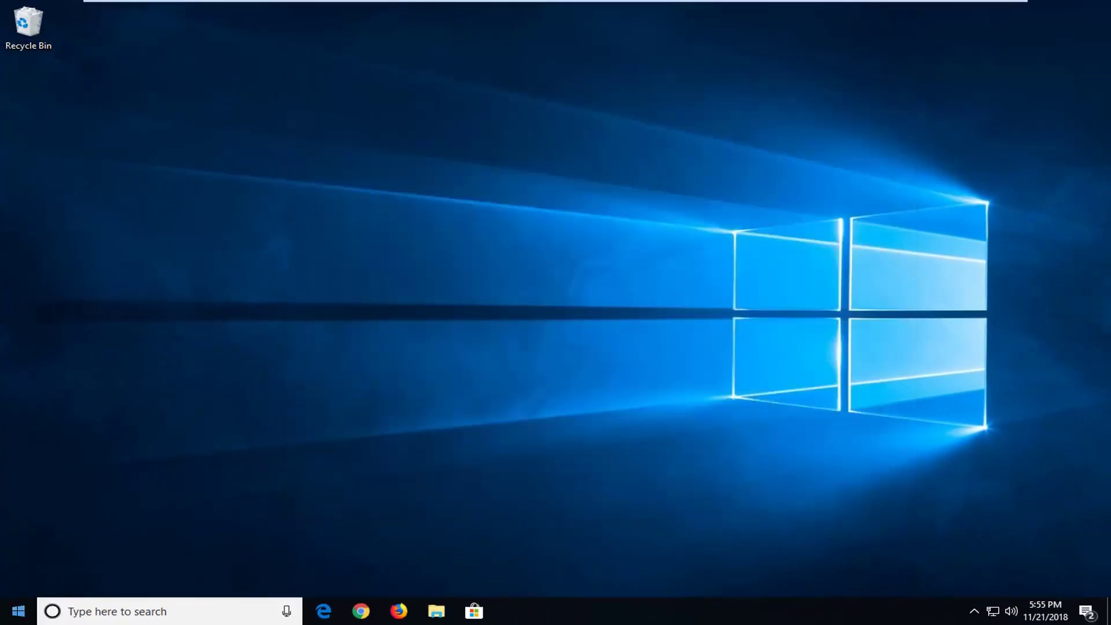
pyautogui.click(8, 613)
pyautogui.write('i')
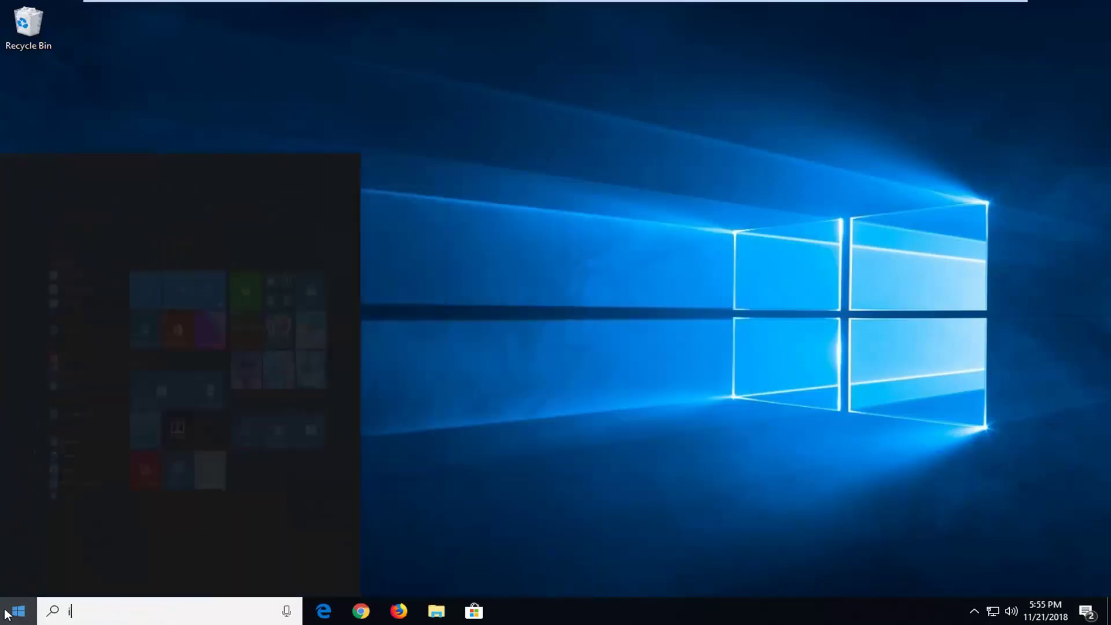
pyautogui.write('nternet propertie')
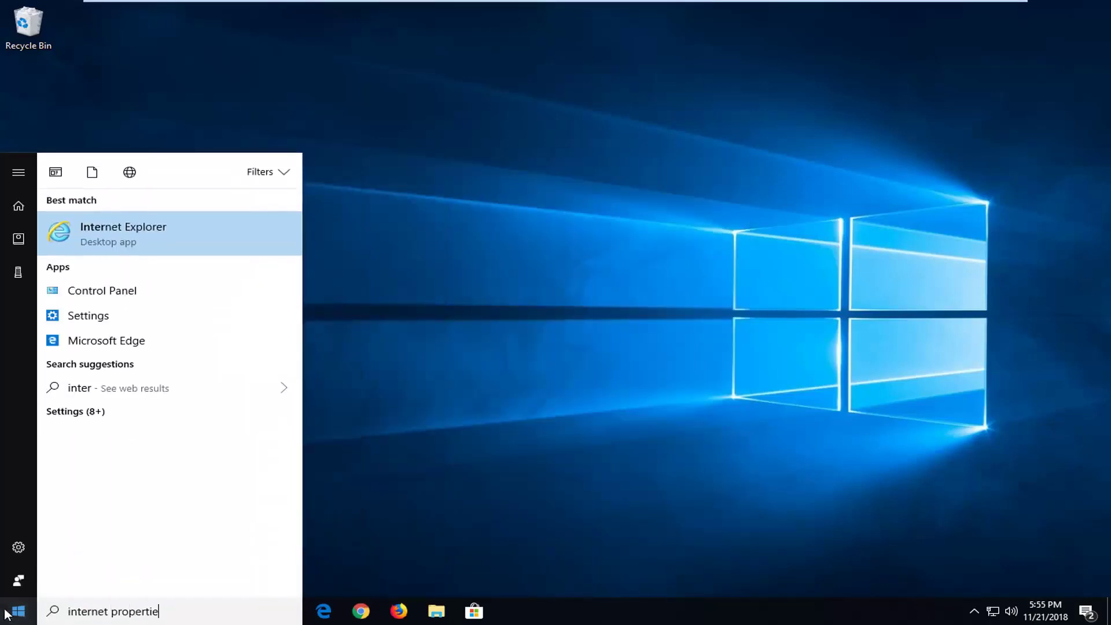
pyautogui.write('s')
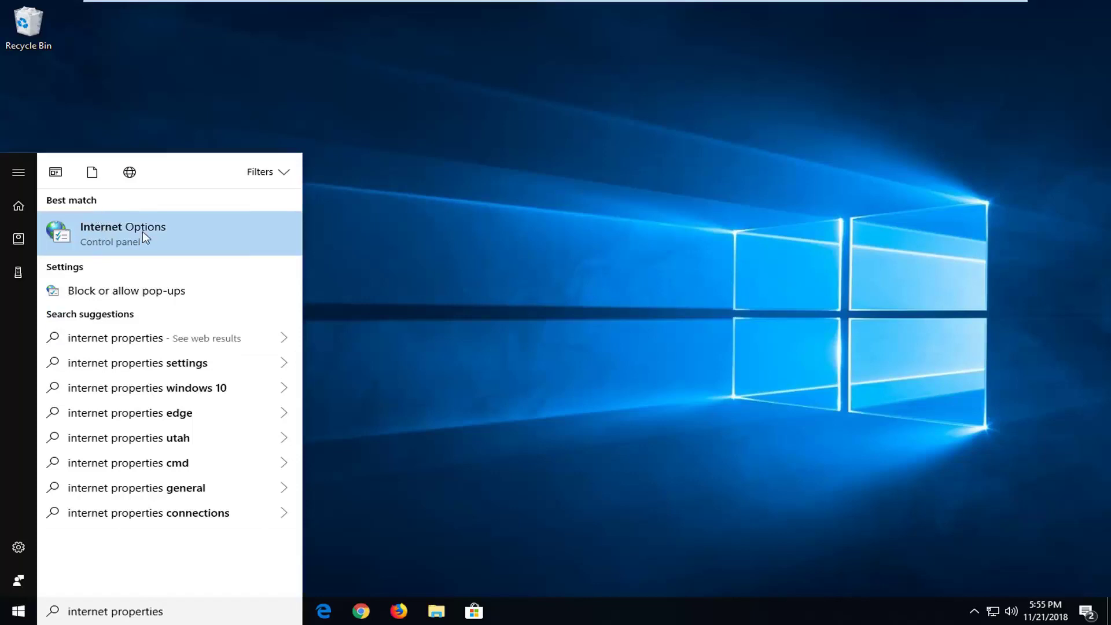
pyautogui.click(124, 241)
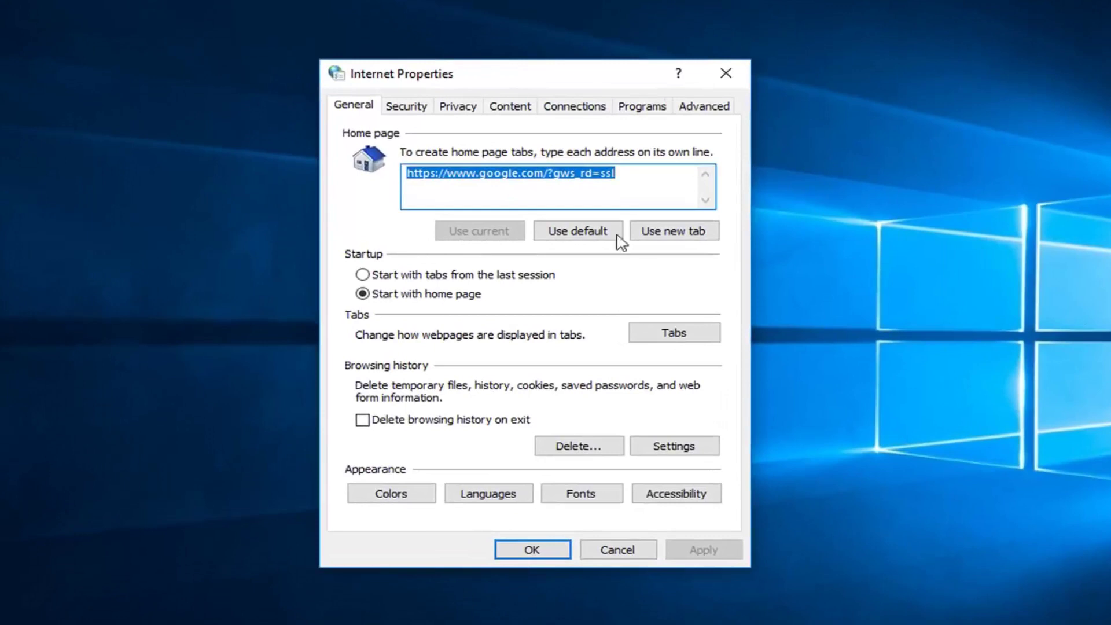
# Step: Leave 'Use a proxy server for your LAN' unchecked in Connections > LAN settings and confirm
pyautogui.click(597, 105)
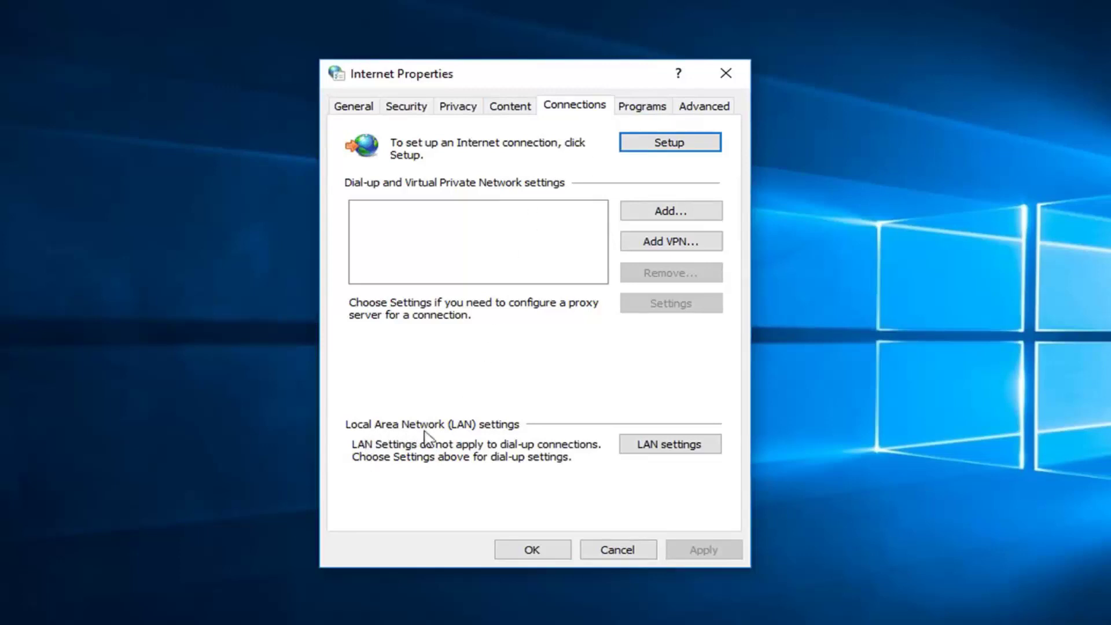
pyautogui.click(662, 450)
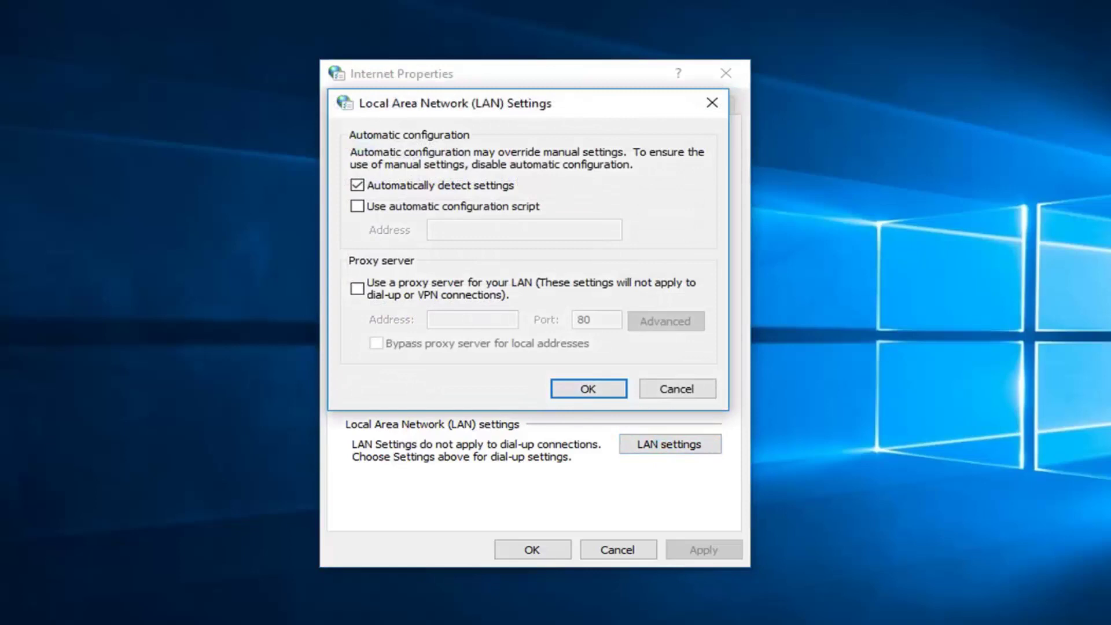
pyautogui.click(403, 299)
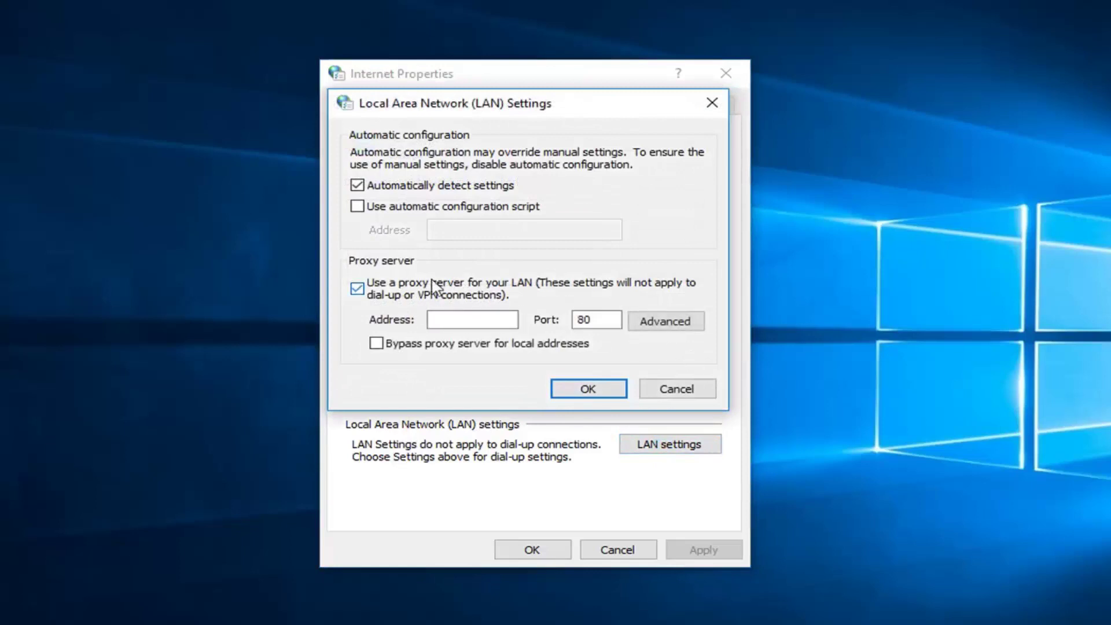
pyautogui.click(358, 295)
pyautogui.click(578, 389)
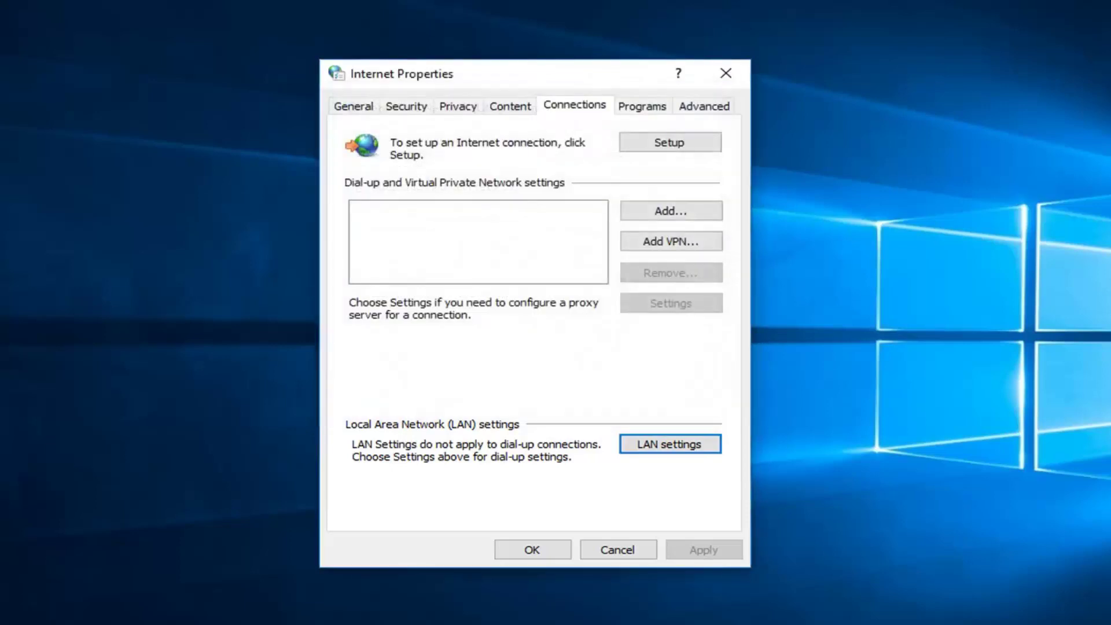